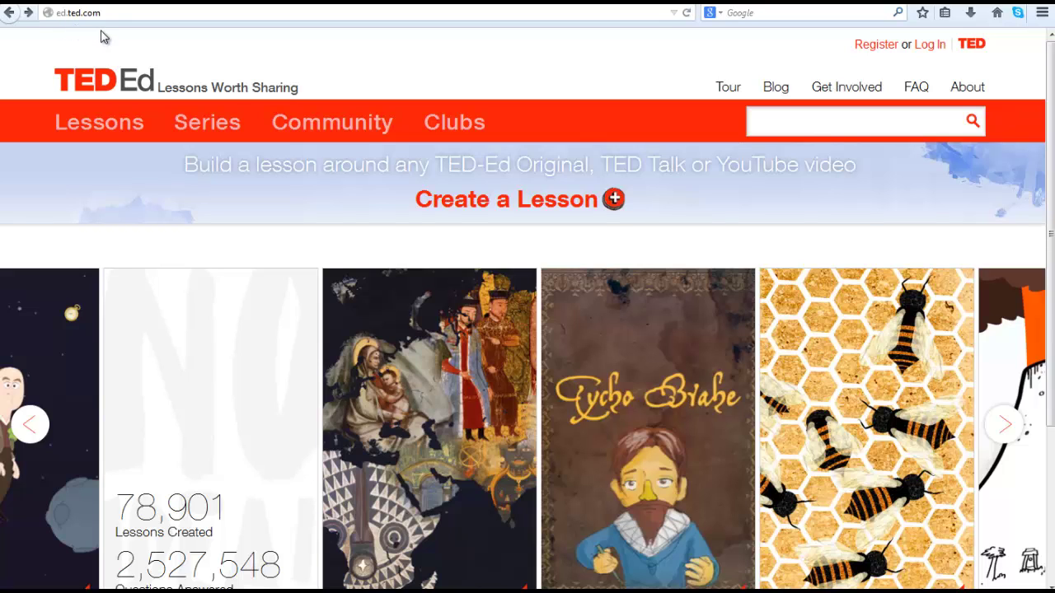
Log in to the TED-Ed account from the top-right of the homepage.
left_click(877, 44)
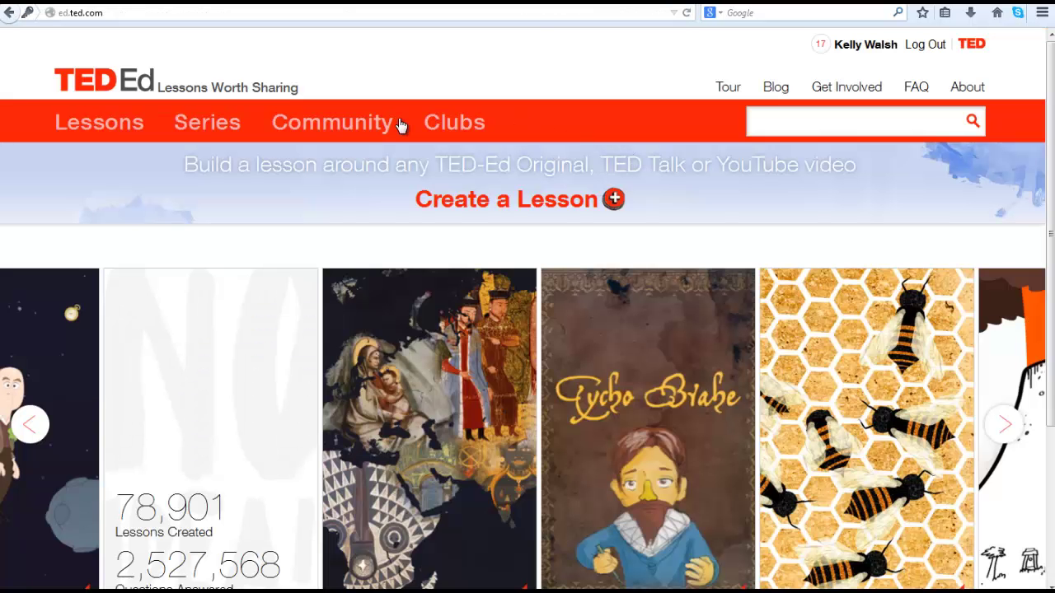
Start a new lesson and choose the 'Abraham Lincoln - Mini Biography' video from an 'abe lincoln' search.
left_click(516, 212)
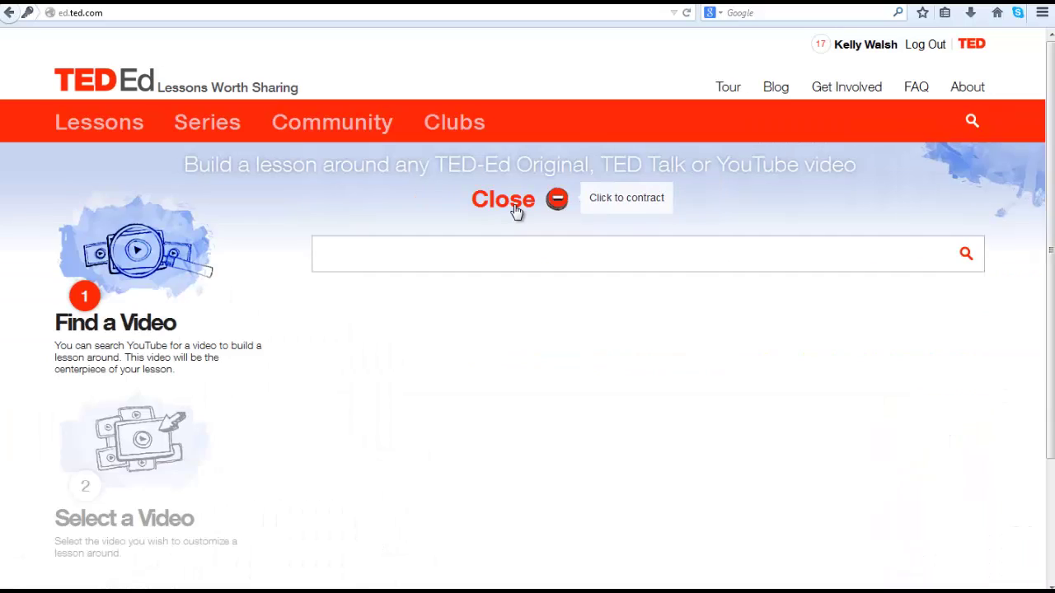
left_click(333, 255)
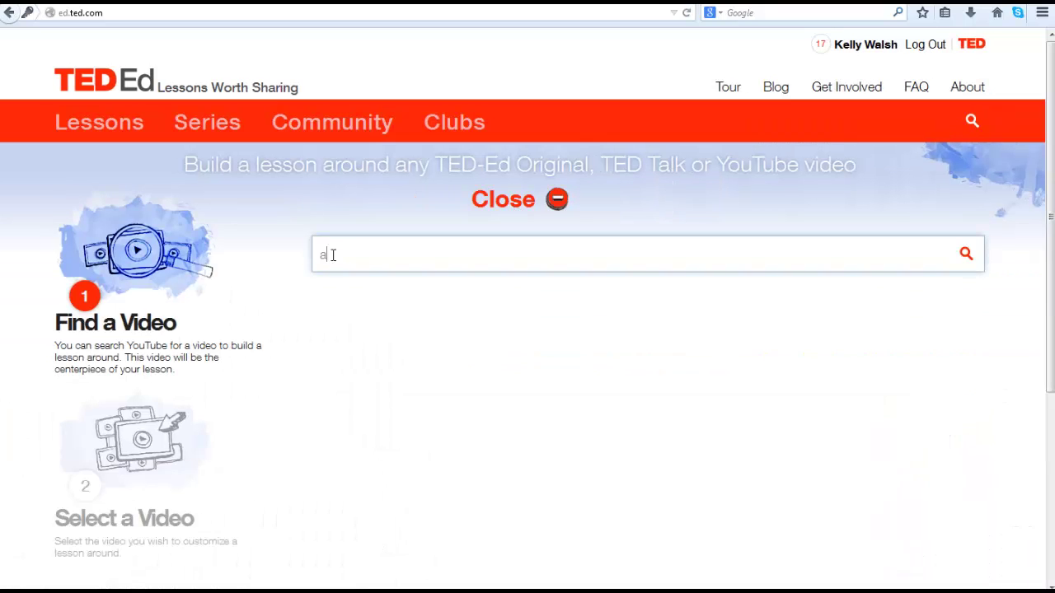
type("able vi")
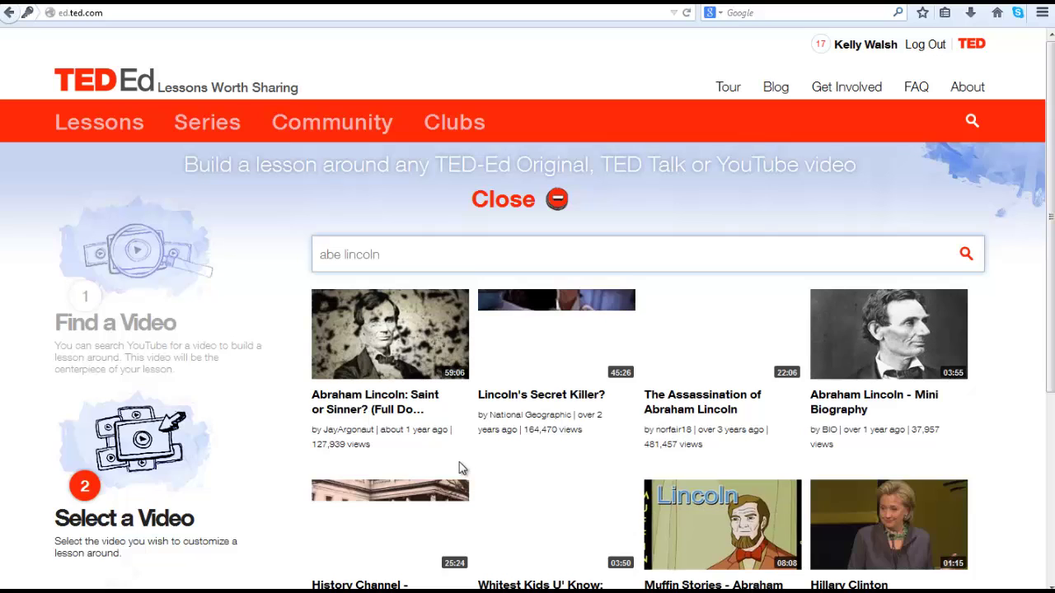
left_click(854, 338)
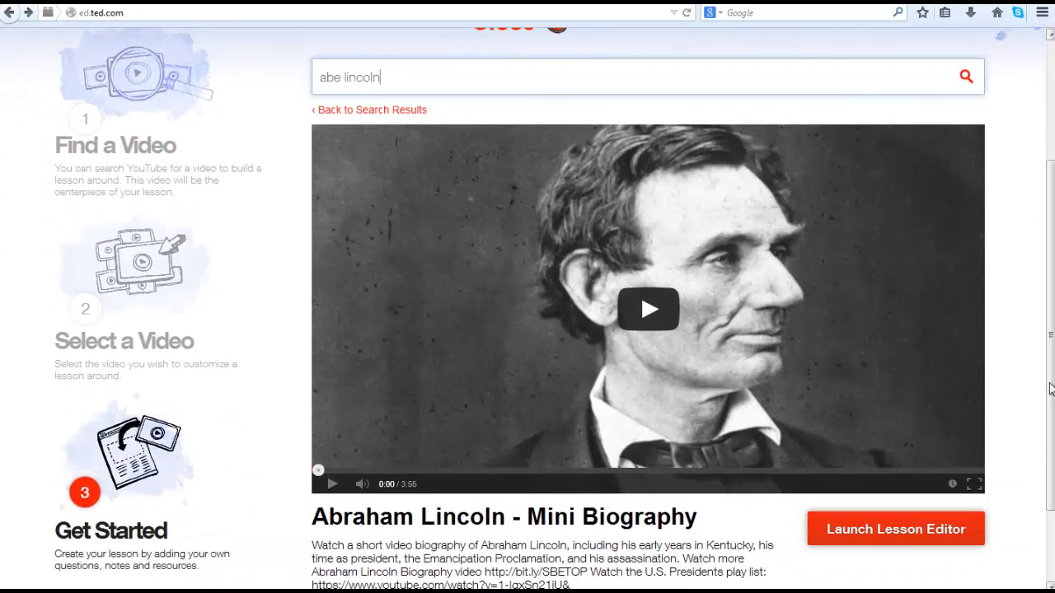
Open the lesson editor and retitle the lesson 'Abraham Lincoln Lesson'.
left_click(855, 532)
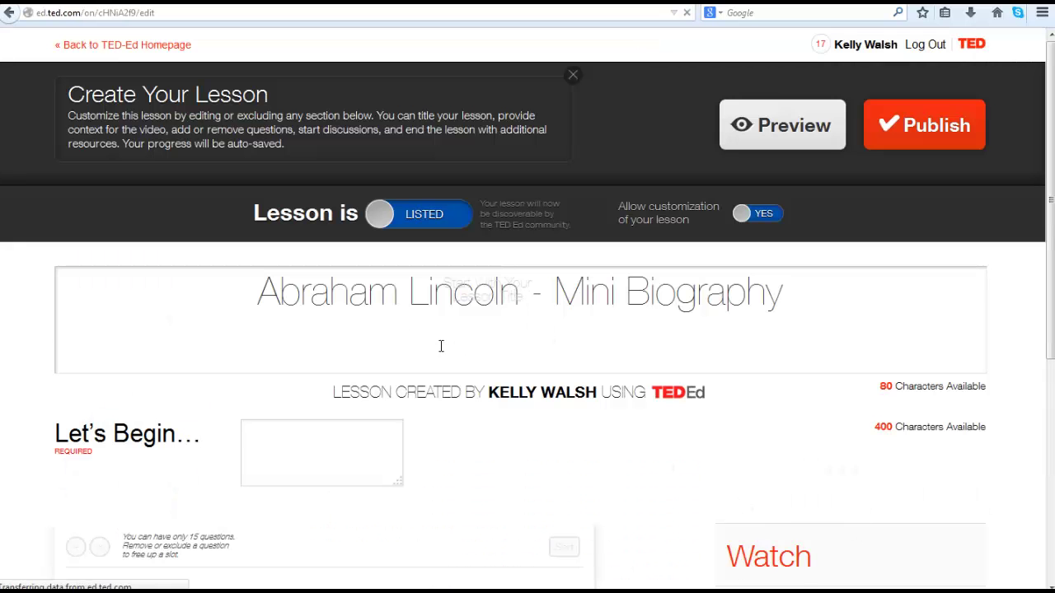
left_click(445, 303)
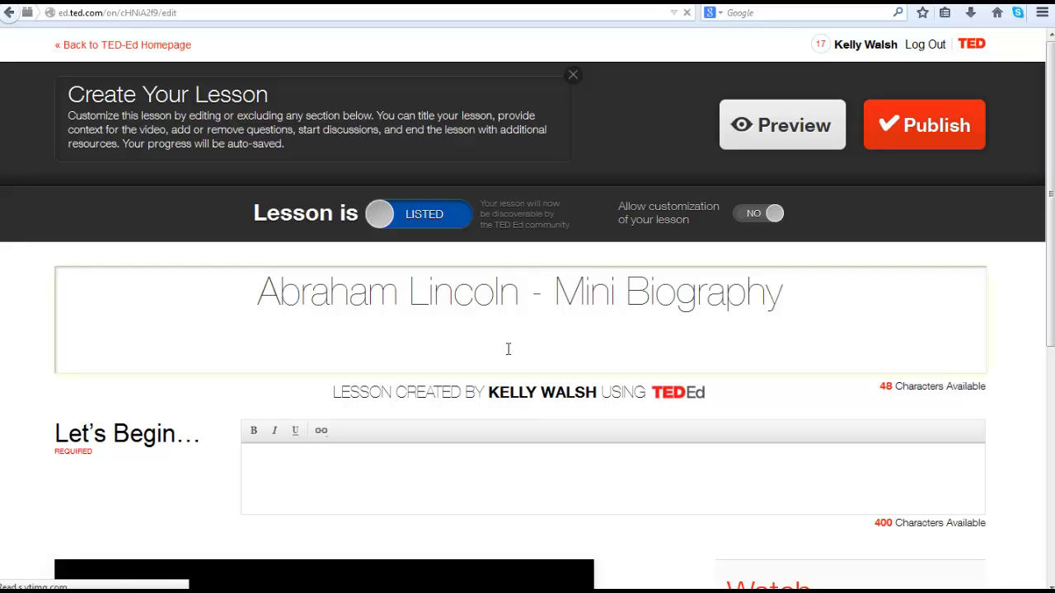
left_click(507, 350)
key("BackSpace")
key("BackSpace")
key("BackSpace")
key("BackSpace")
key("BackSpace")
key("BackSpace")
key("BackSpace")
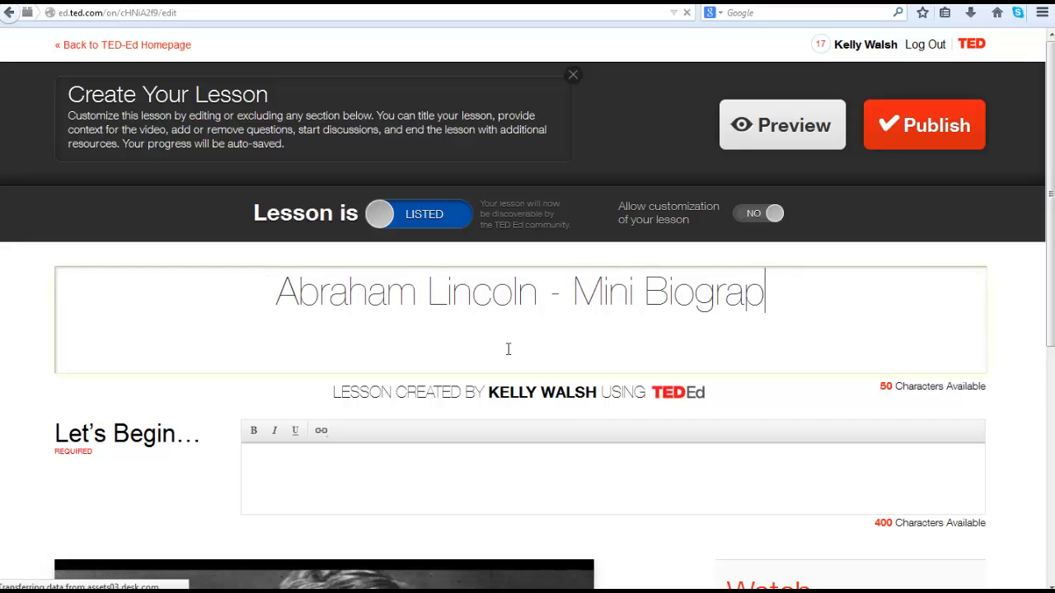
key("BackSpace")
key("BackSpace")
key("BackSpace")
key("BackSpace")
key("BackSpace")
key("BackSpace")
key("BackSpace")
key("BackSpace")
key("BackSpace")
key("BackSpace")
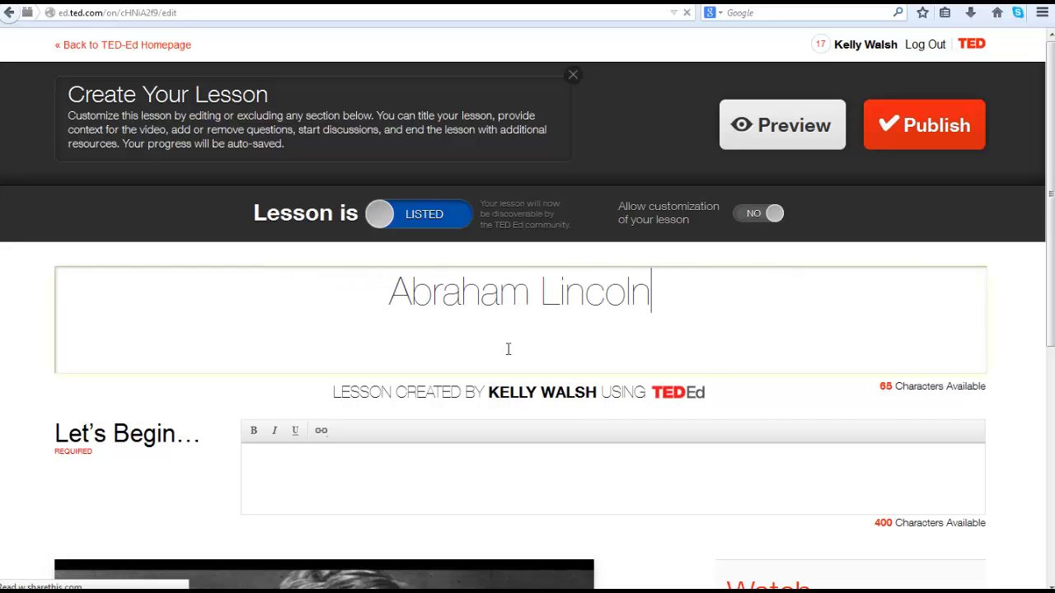
type("Lesson")
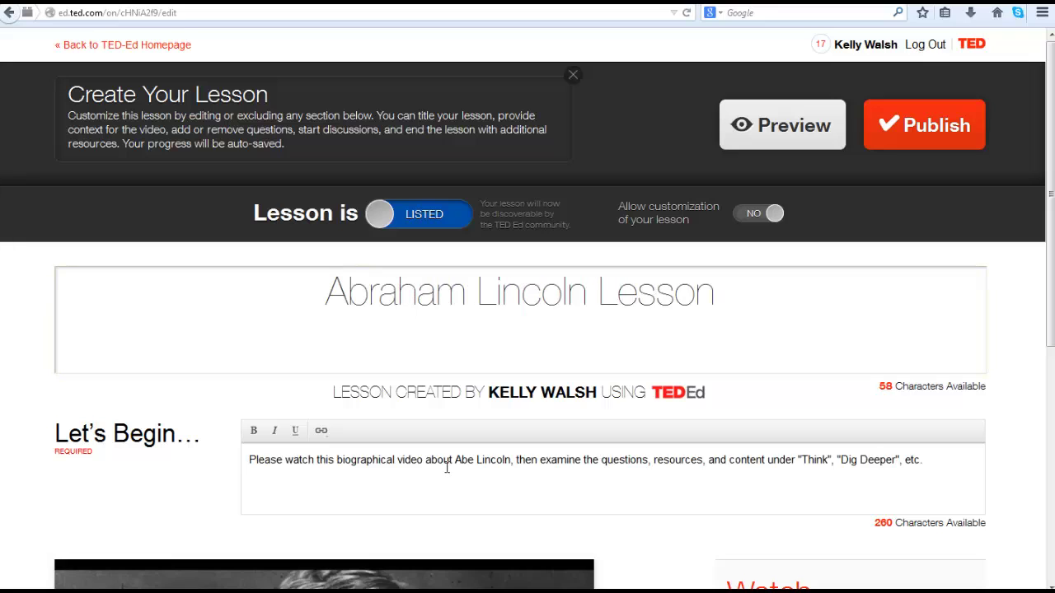
Write a Let's Begin intro telling viewers to watch the Abe Lincoln biography video.
scroll(483, 313, "down", 3)
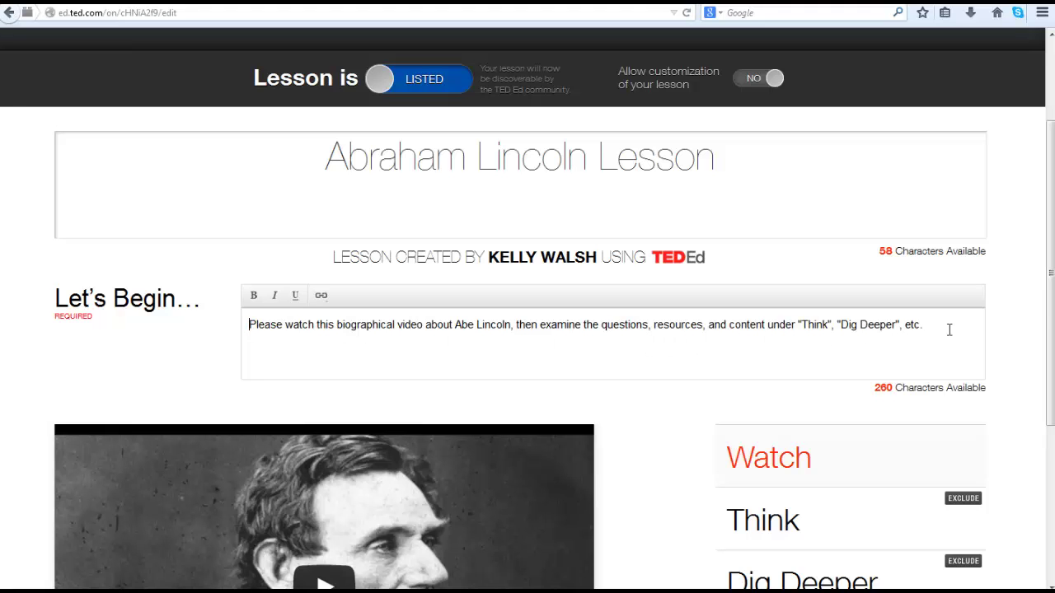
left_click_drag(1049, 299, 1051, 403)
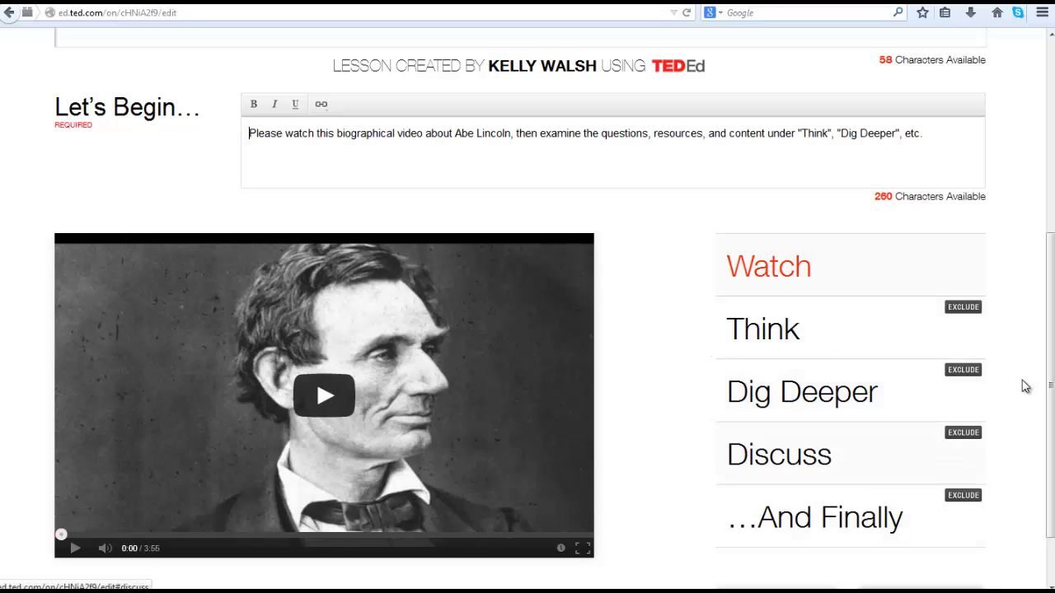
left_click_drag(1051, 347, 1052, 380)
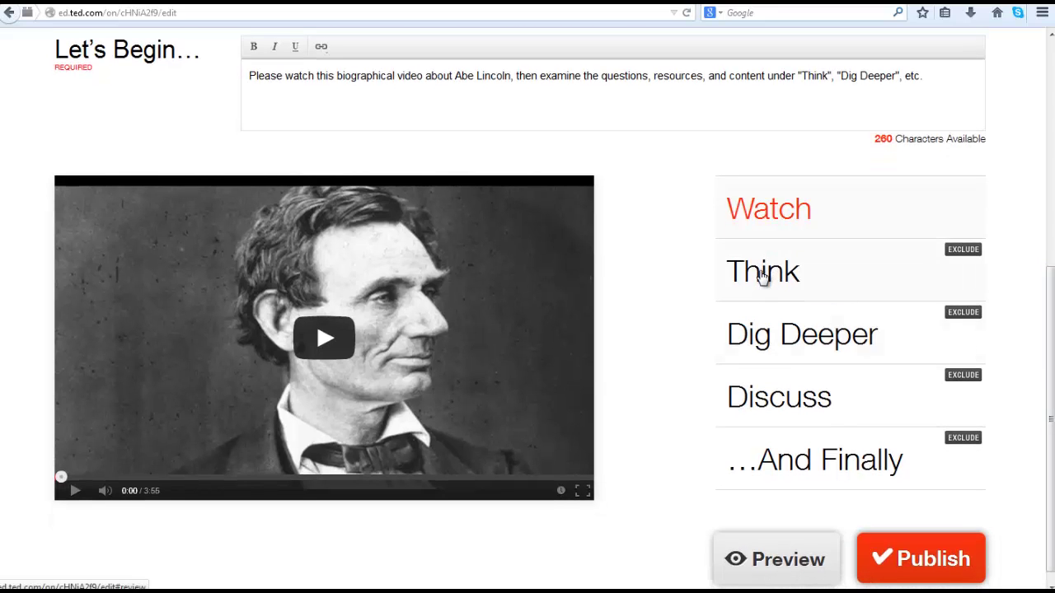
Create and save the Think question 'Where was Abe Lincoln born?'.
left_click(762, 276)
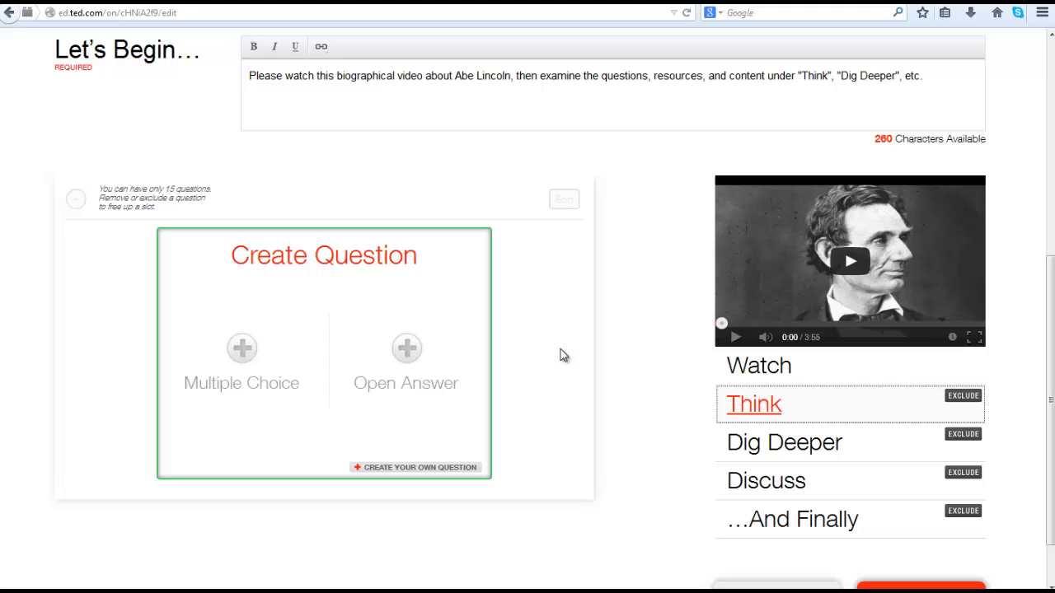
scroll(565, 357, "down", 1)
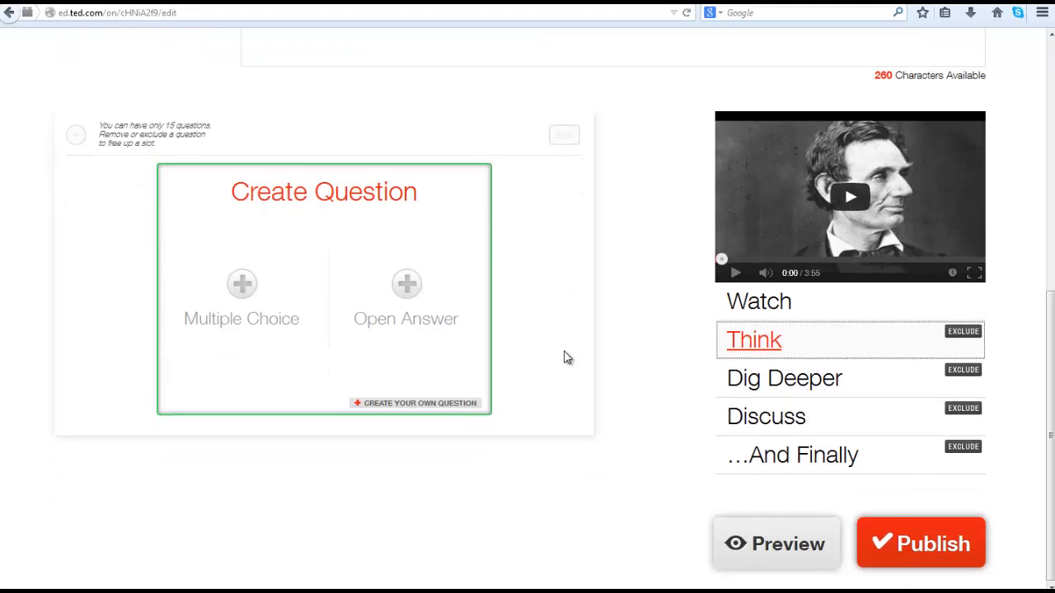
scroll(565, 358, "up", 3)
scroll(565, 357, "down", 2)
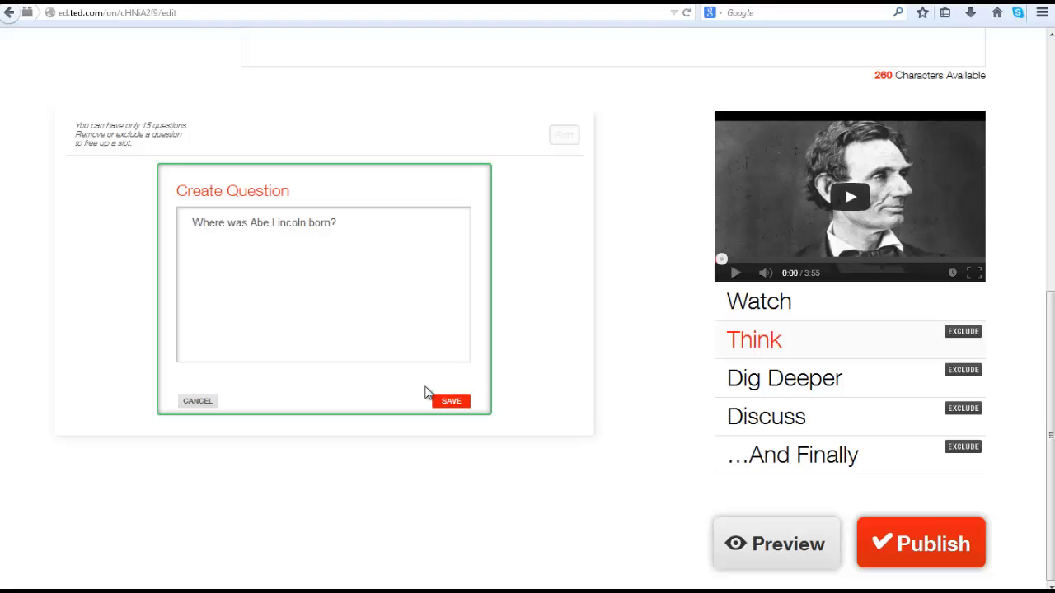
left_click(449, 403)
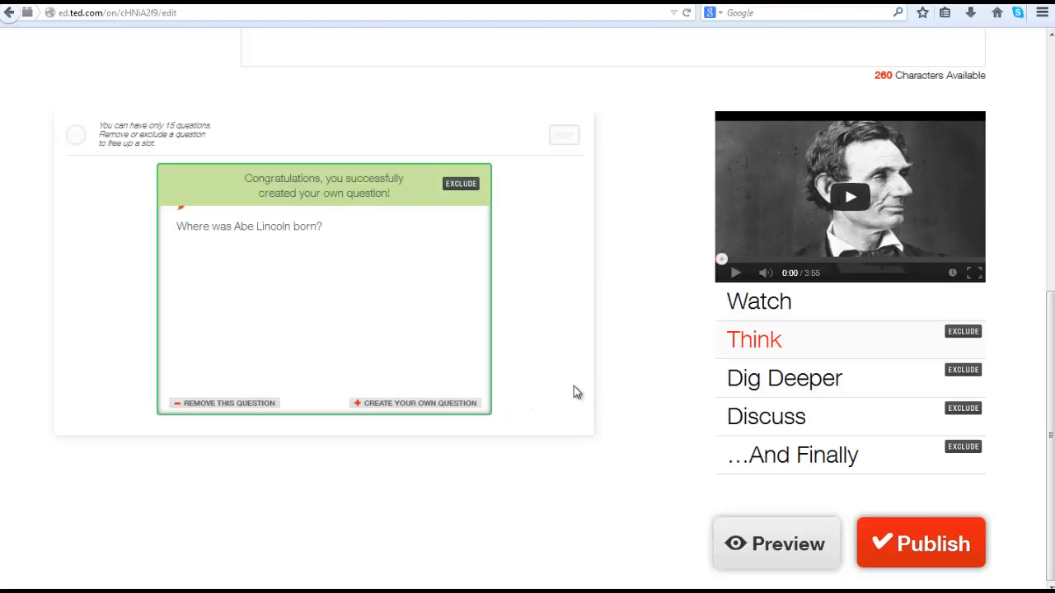
scroll(575, 389, "up", 3)
scroll(577, 388, "down", 3)
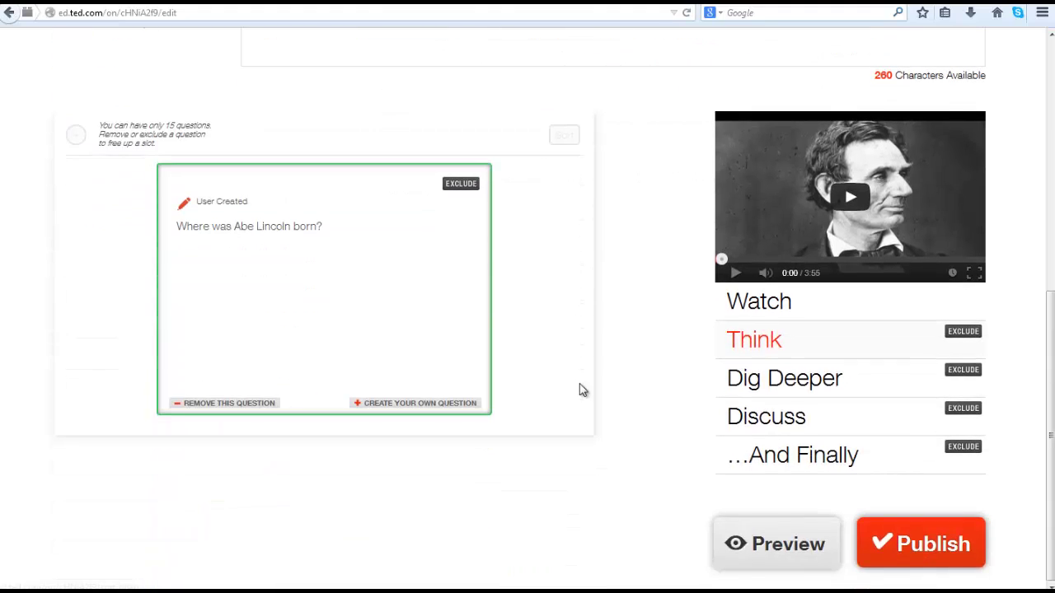
scroll(581, 391, "up", 3)
scroll(635, 487, "down", 2)
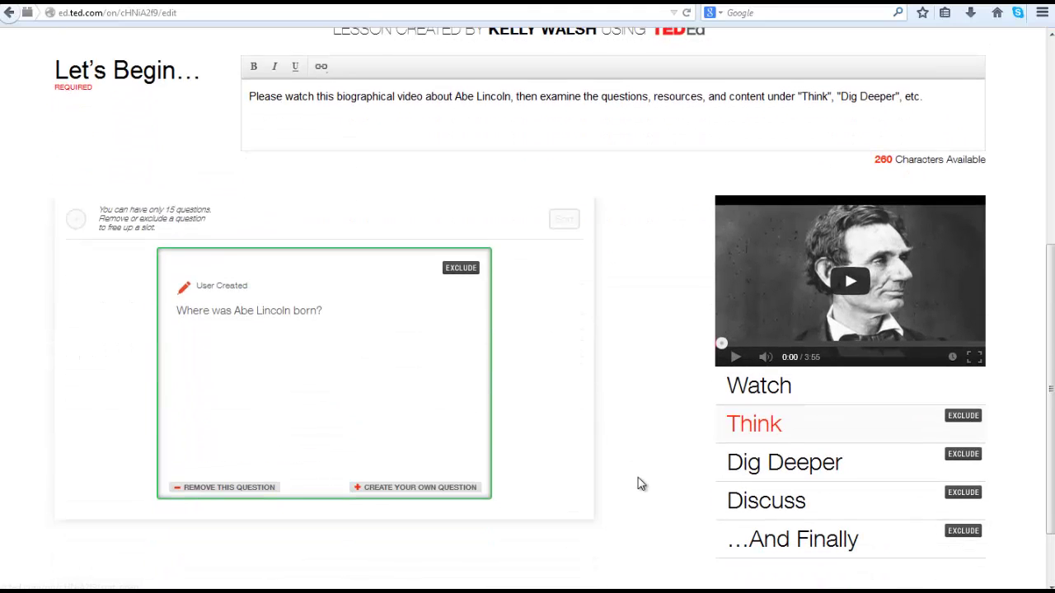
Write a bold Dig Deeper sentence linking 'The Accomplishments of President Abraham Lincoln' article.
left_click(760, 466)
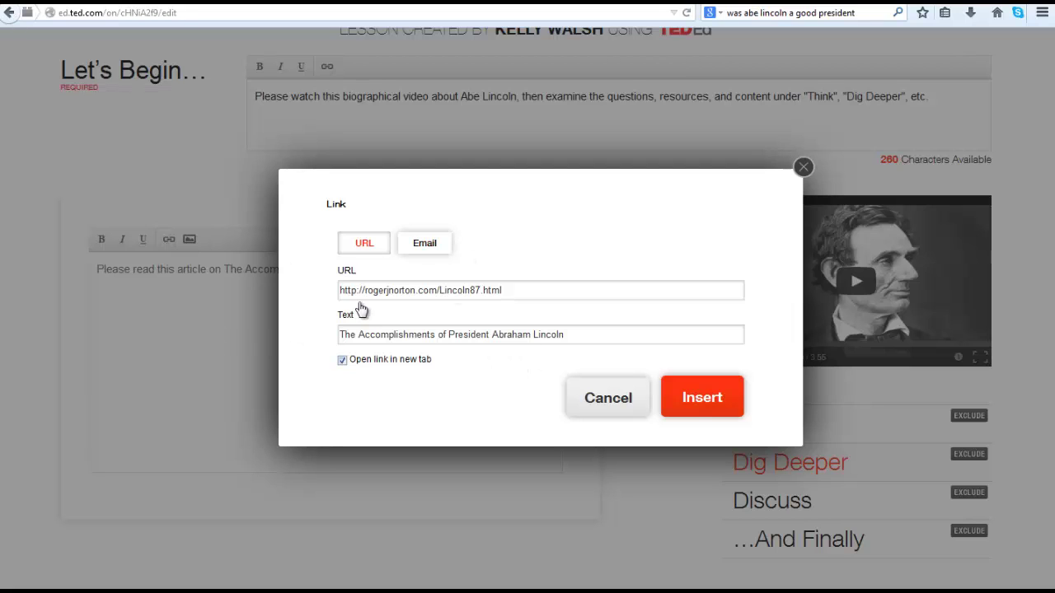
left_click(700, 403)
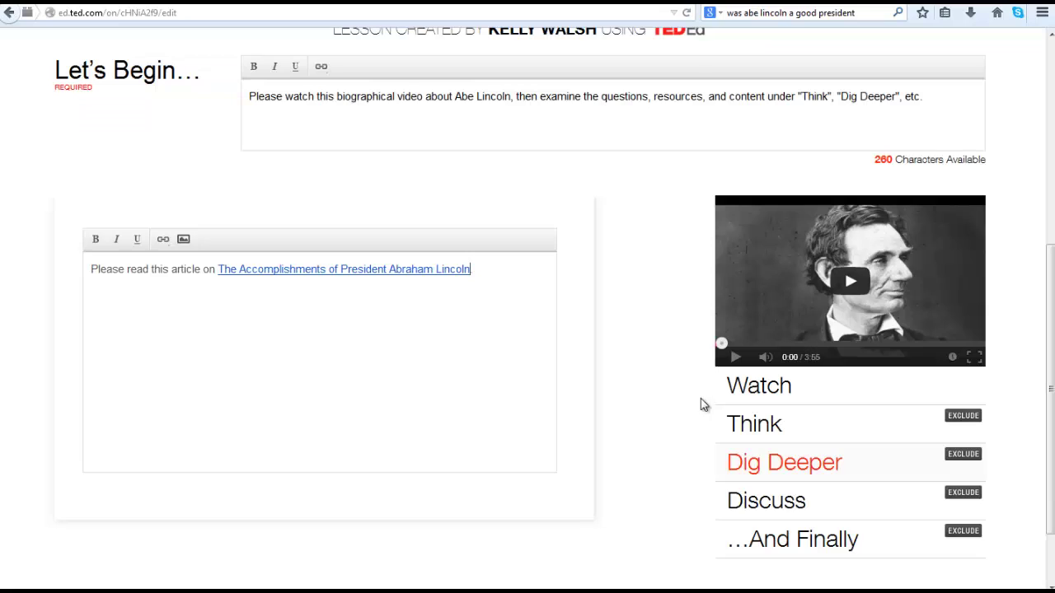
type(".")
key("ctrl+a")
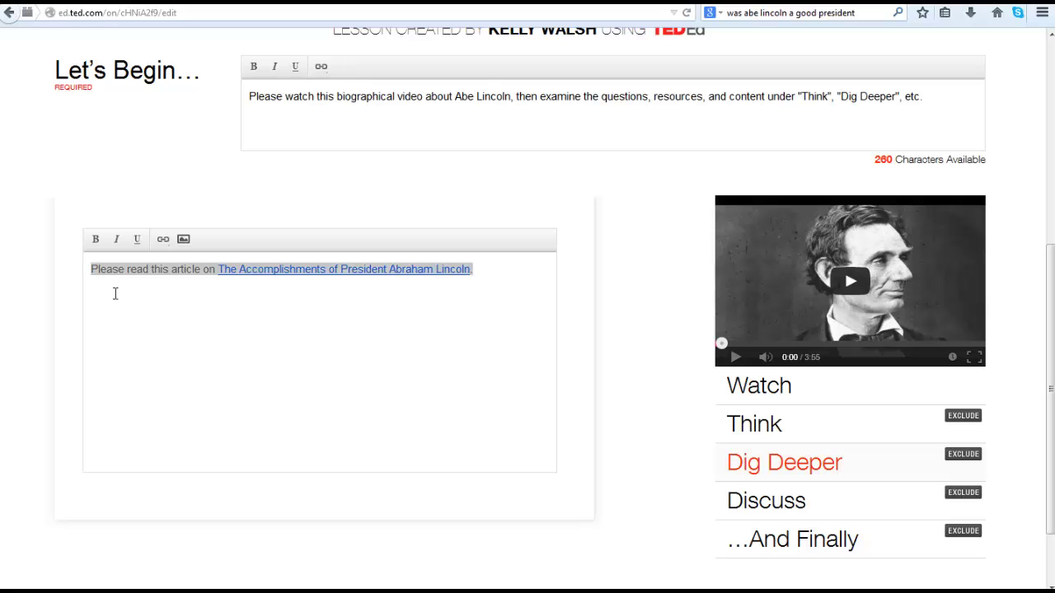
left_click(96, 240)
Add a discussion on Lincoln's top 2 accomplishments as President, with an explanation prompt.
left_click(766, 502)
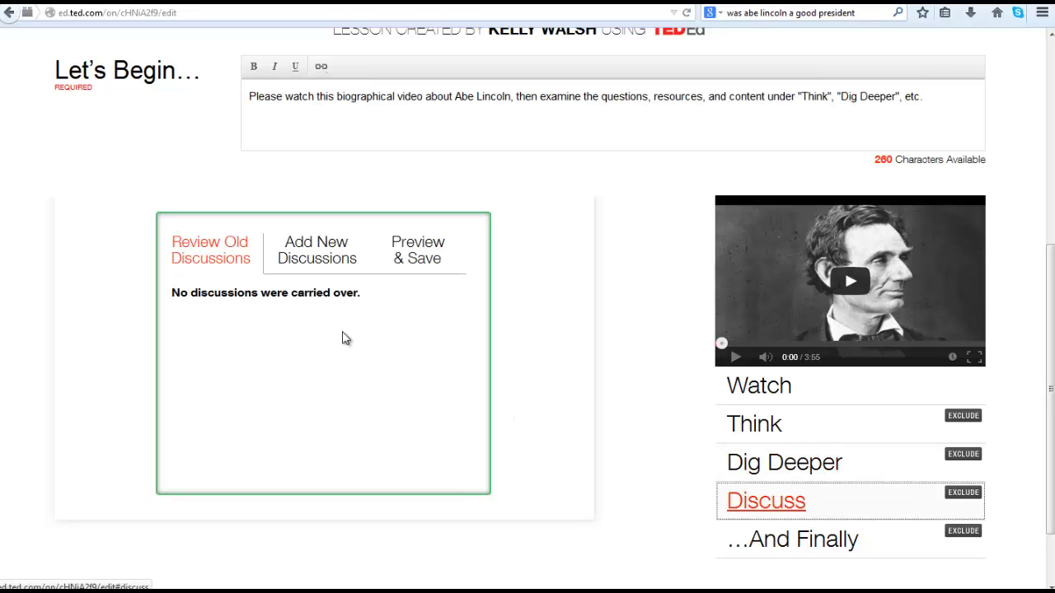
left_click(324, 265)
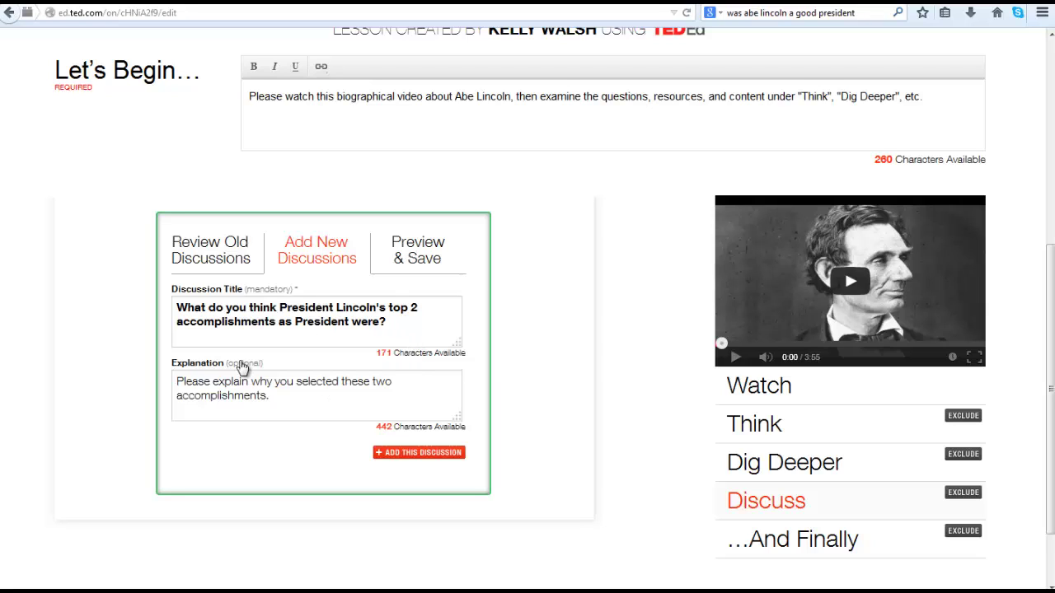
left_click(413, 455)
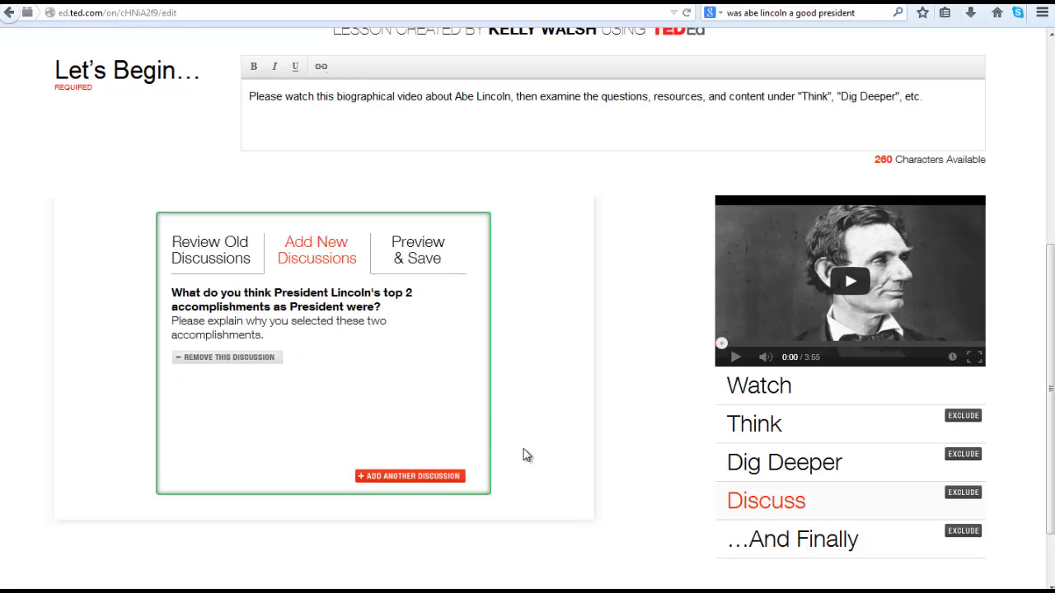
scroll(527, 455, "down", 1)
left_click(784, 460)
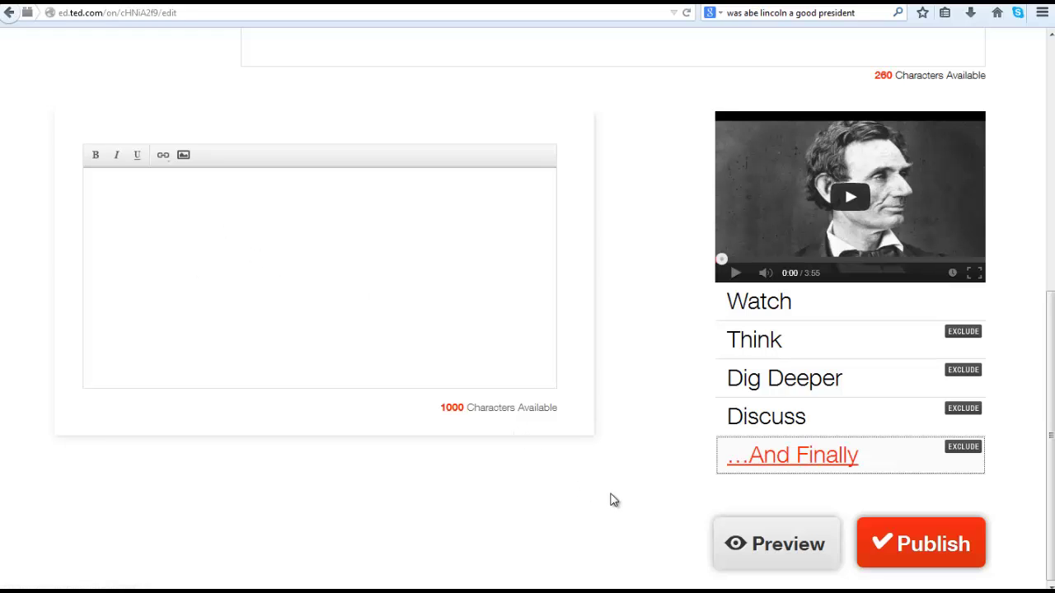
Publish the finished Abraham Lincoln Lesson from the bottom of the lesson editor.
left_click(908, 544)
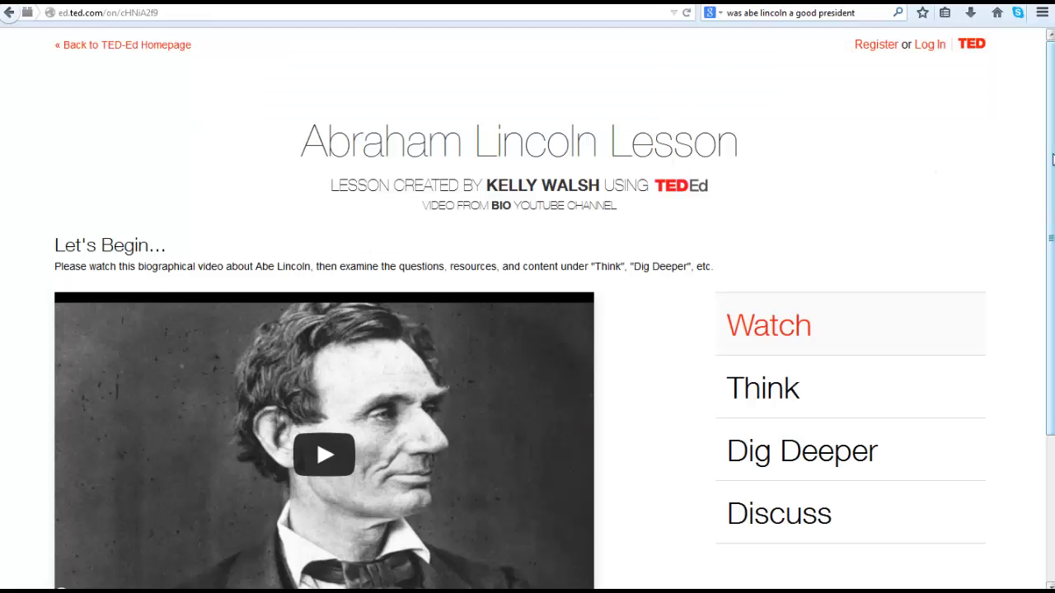
Review the published lesson's Think question, Dig Deeper resource and Discuss prompt.
scroll(1051, 202, "down", 1)
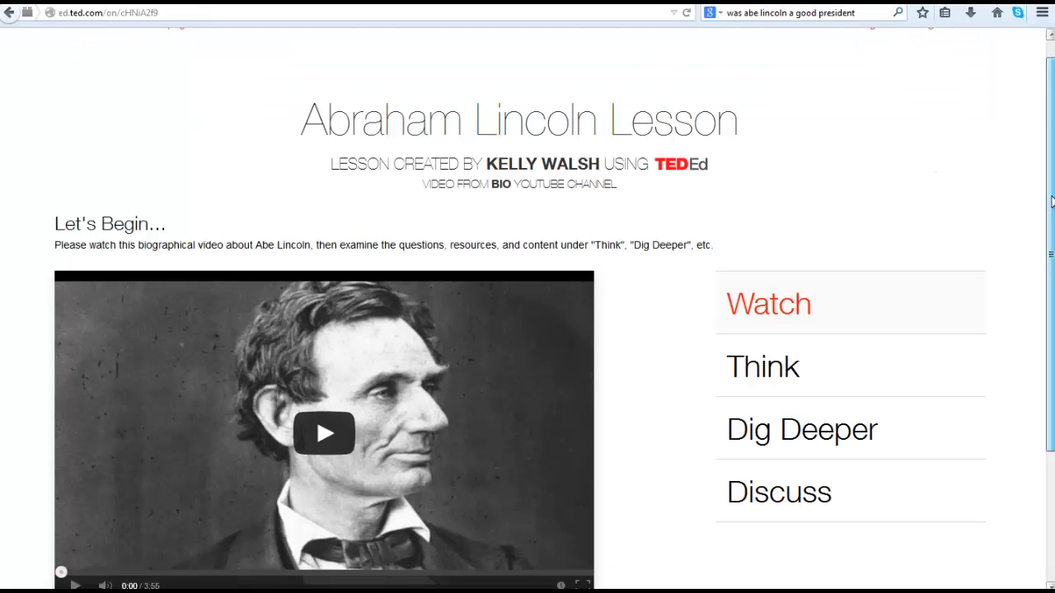
scroll(1052, 202, "down", 1)
left_click(767, 301)
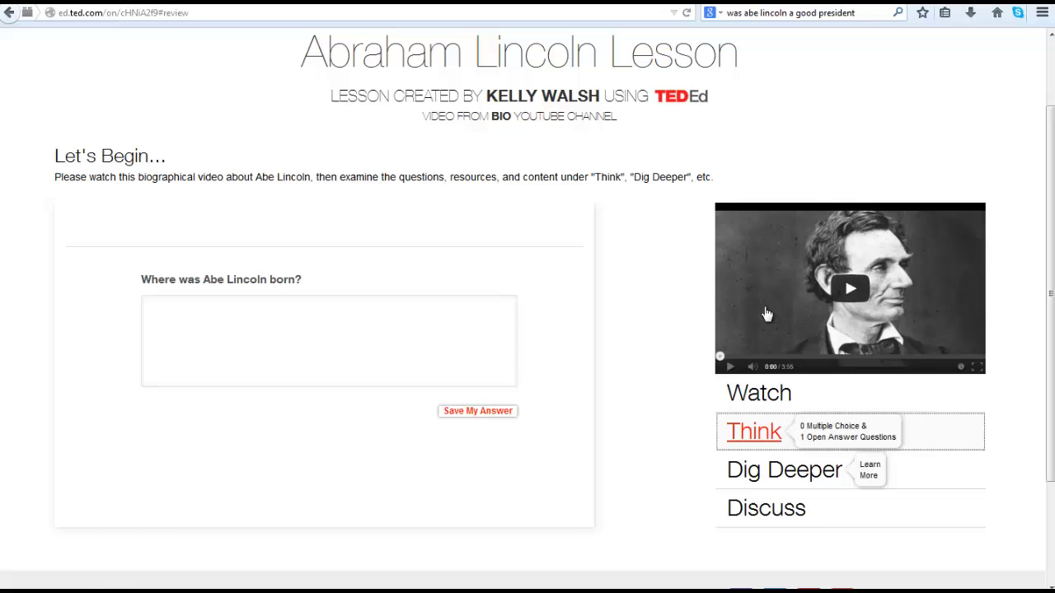
left_click(758, 480)
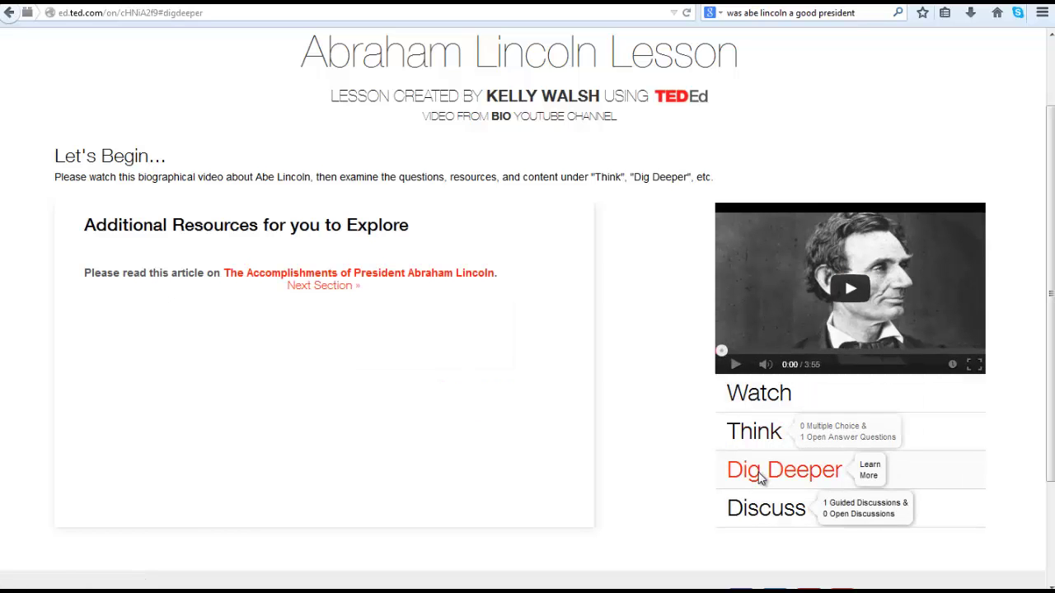
left_click(763, 510)
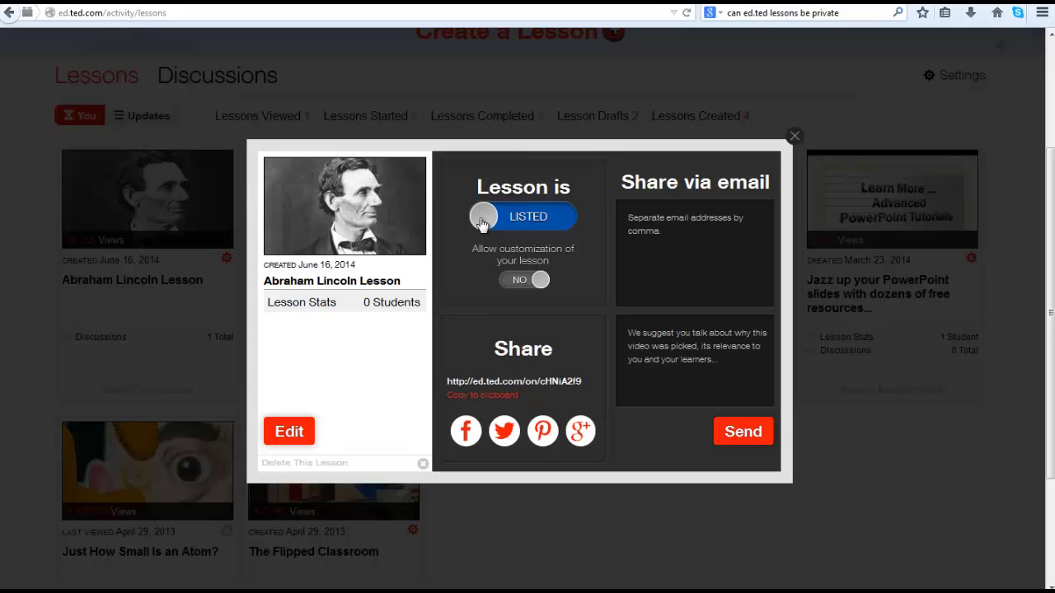
Switch the lesson's sharing toggle from Listed to Unlisted.
left_click_drag(490, 220, 550, 221)
left_click(553, 219)
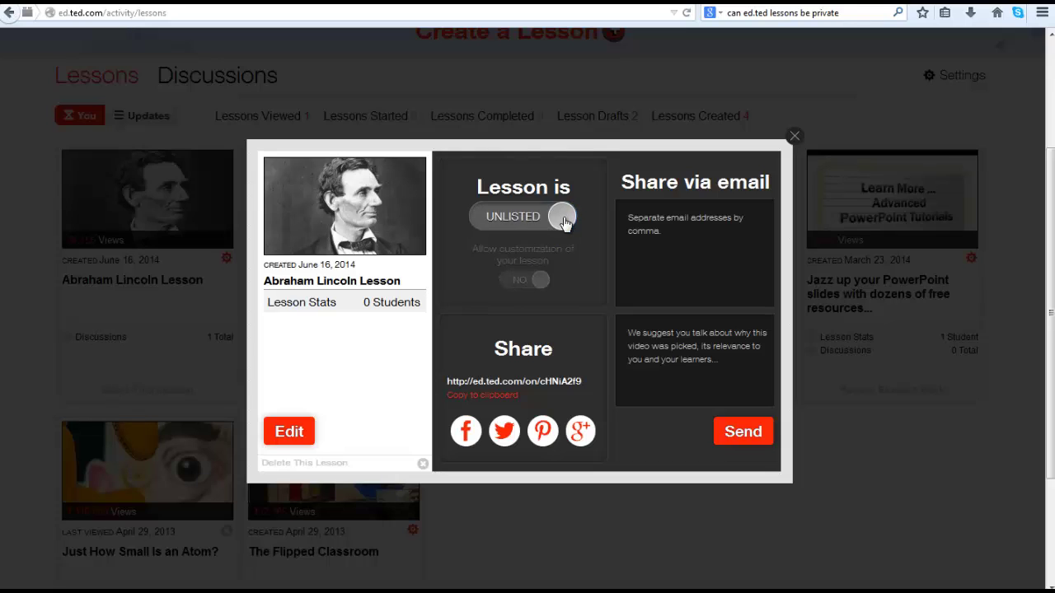
left_click(564, 222)
left_click(565, 224)
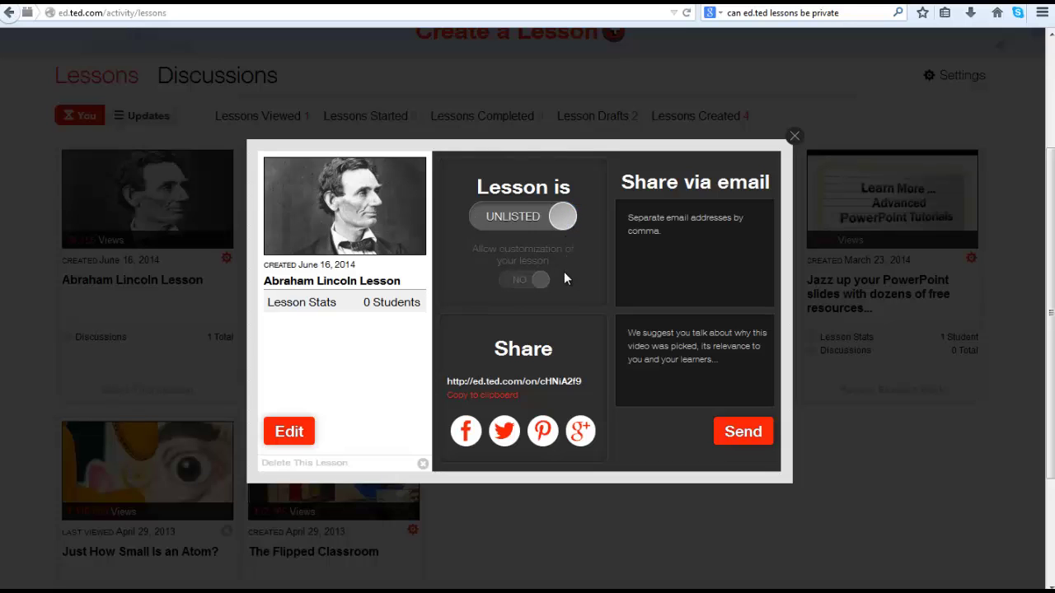